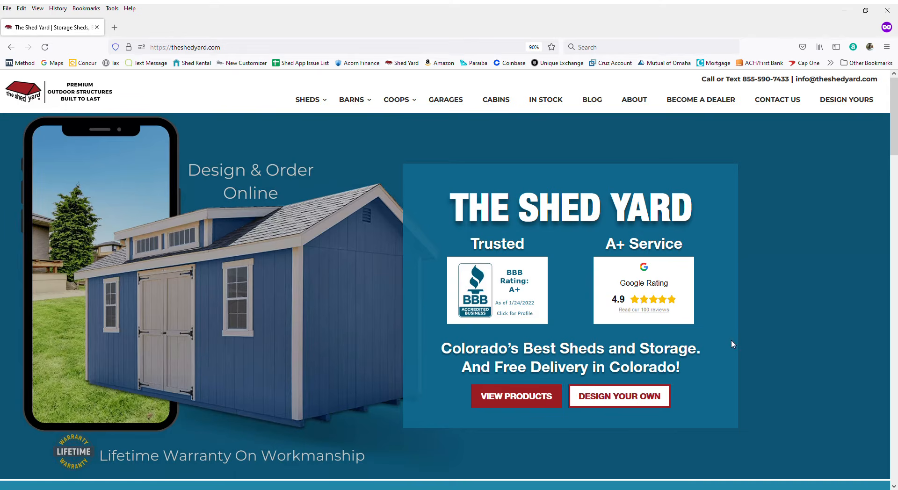
# Start a custom shed design from the store near Penrose and Florence, choosing the A-Frame building in the 10x12 size.
pyautogui.click(648, 398)
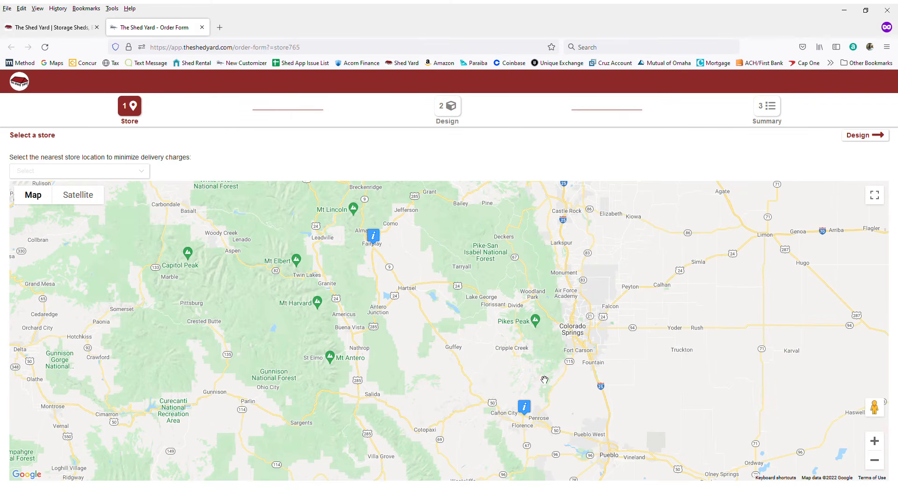
pyautogui.click(526, 409)
pyautogui.click(457, 249)
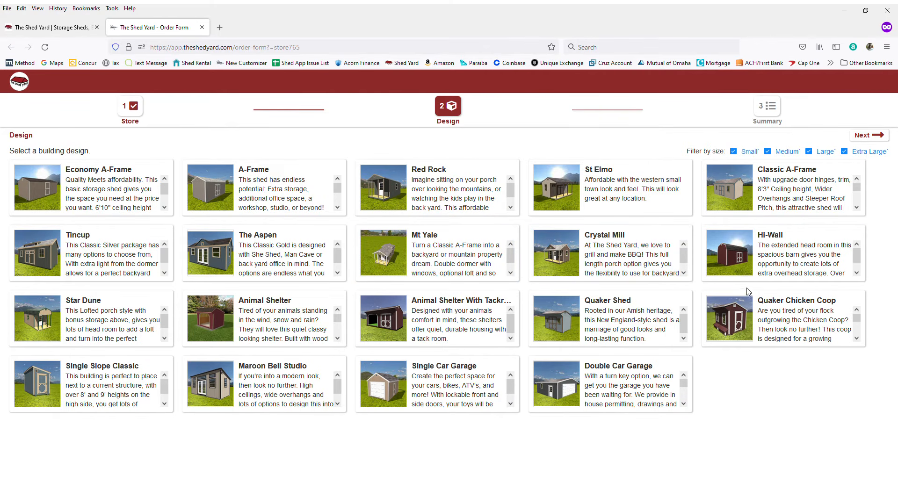
pyautogui.click(256, 196)
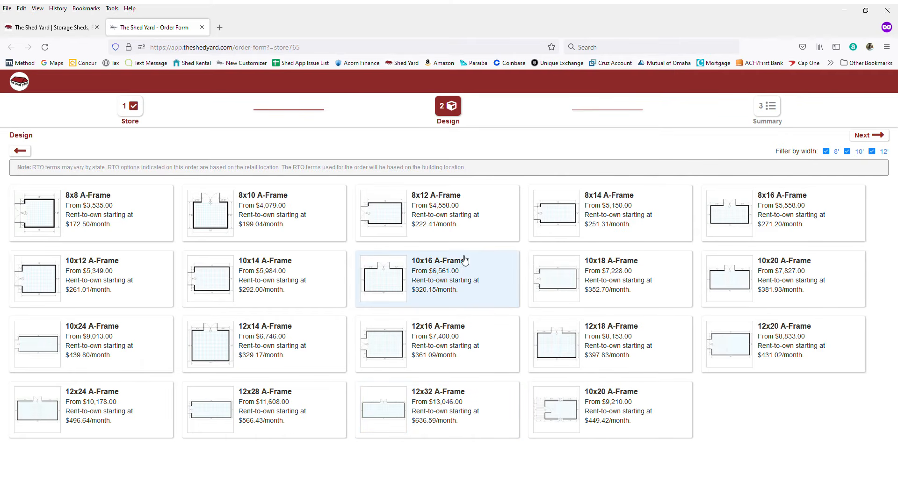
pyautogui.click(86, 264)
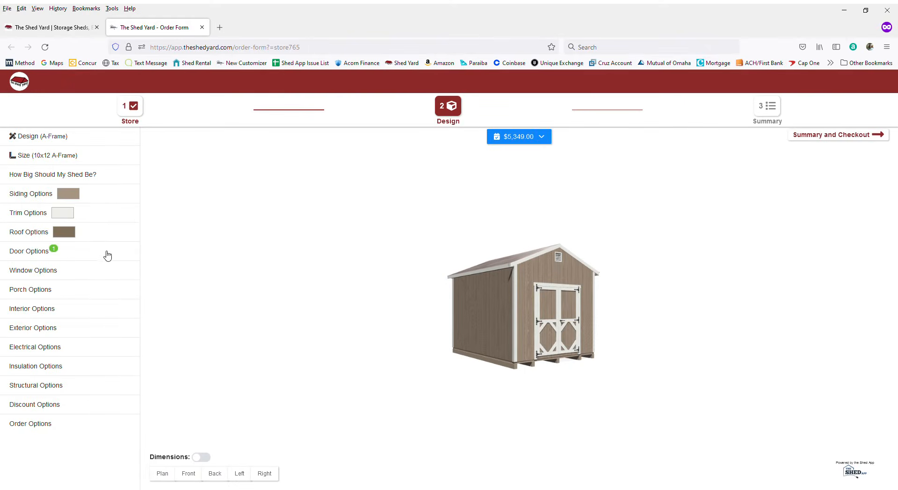
# Set the shed's siding color to Dark Brown and its trim color to Beige.
pyautogui.click(31, 194)
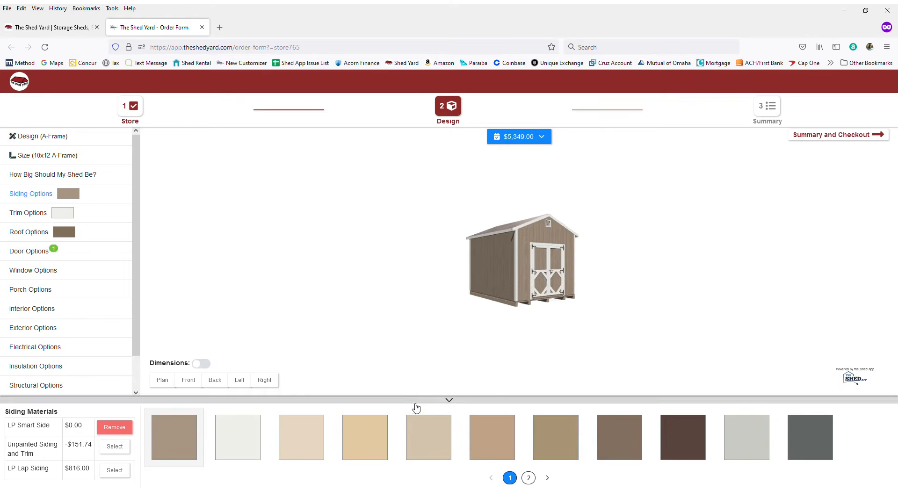
pyautogui.click(685, 437)
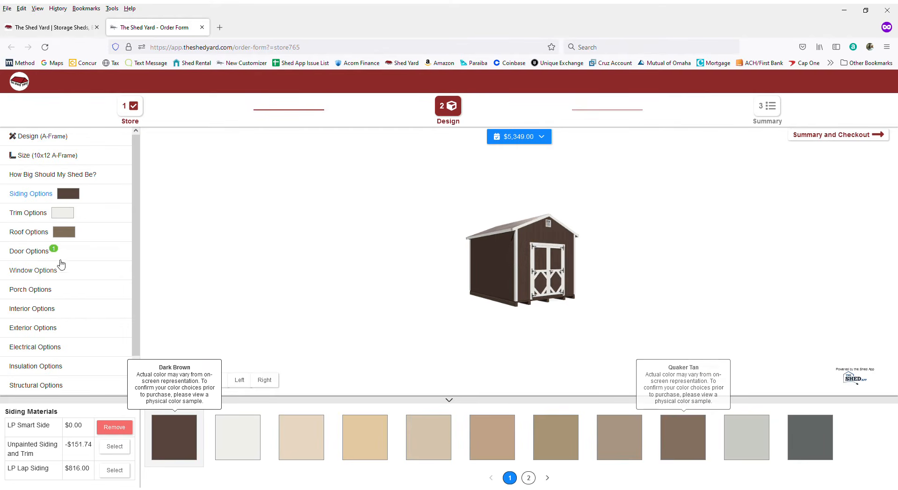
pyautogui.click(34, 215)
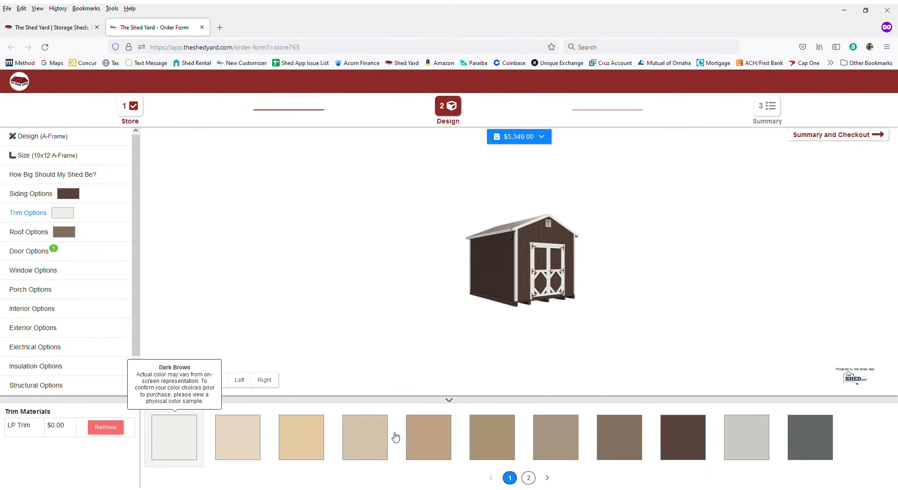
pyautogui.click(375, 439)
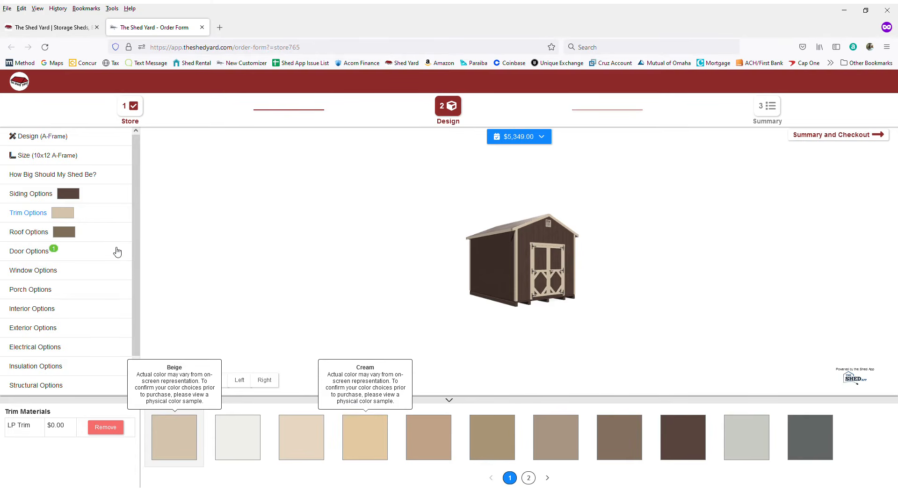
# Try the Pro Panel metal roof in Brite Red, and switch the roof material back to Shingle Roof.
pyautogui.click(47, 234)
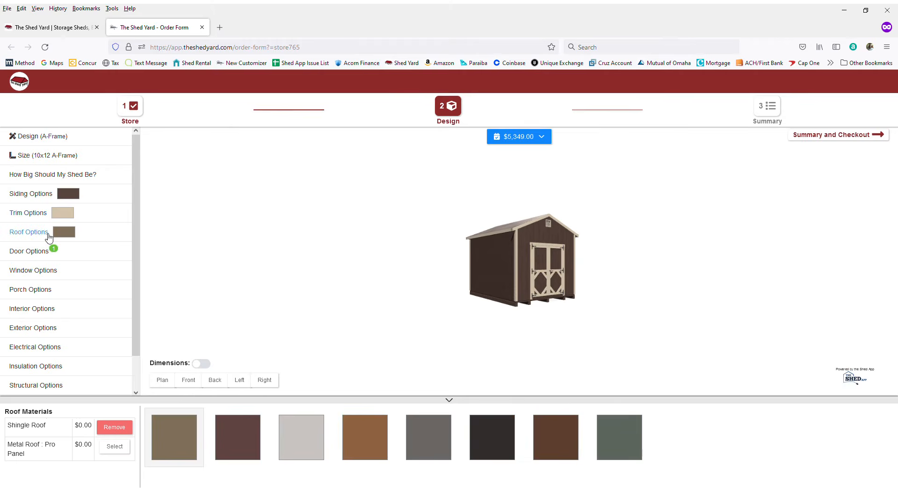
pyautogui.click(114, 446)
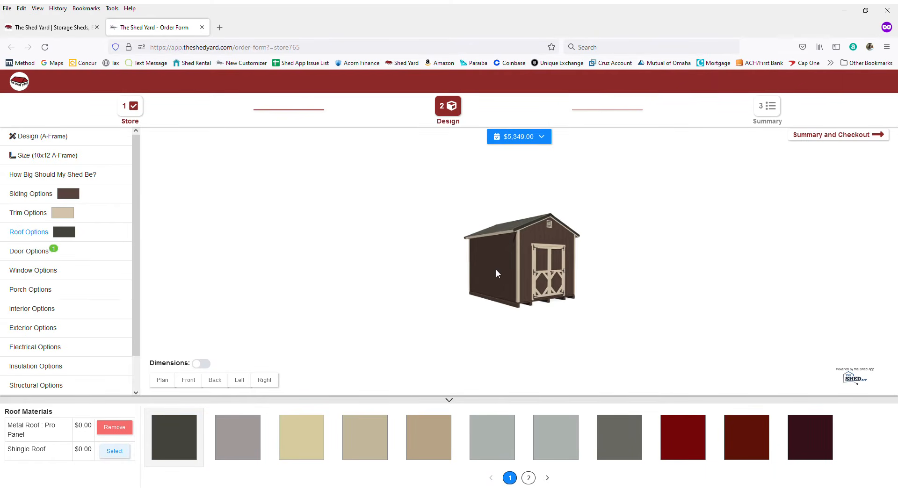
pyautogui.click(683, 437)
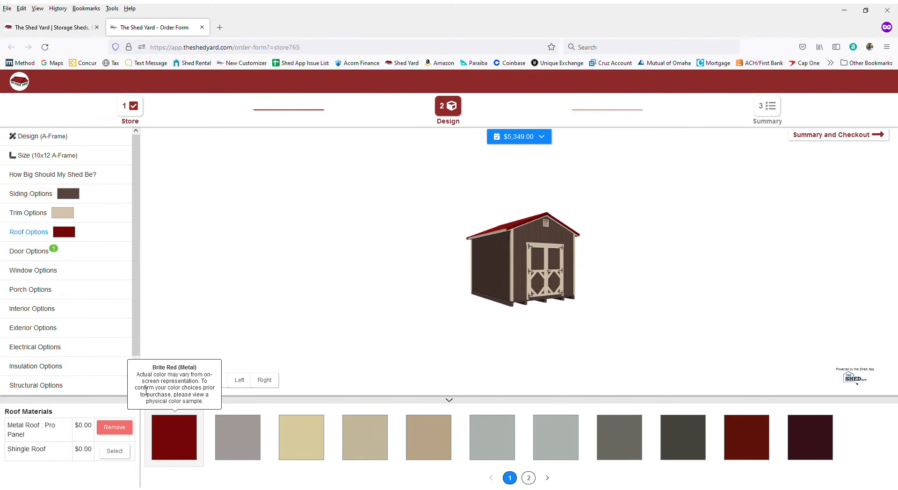
pyautogui.click(115, 451)
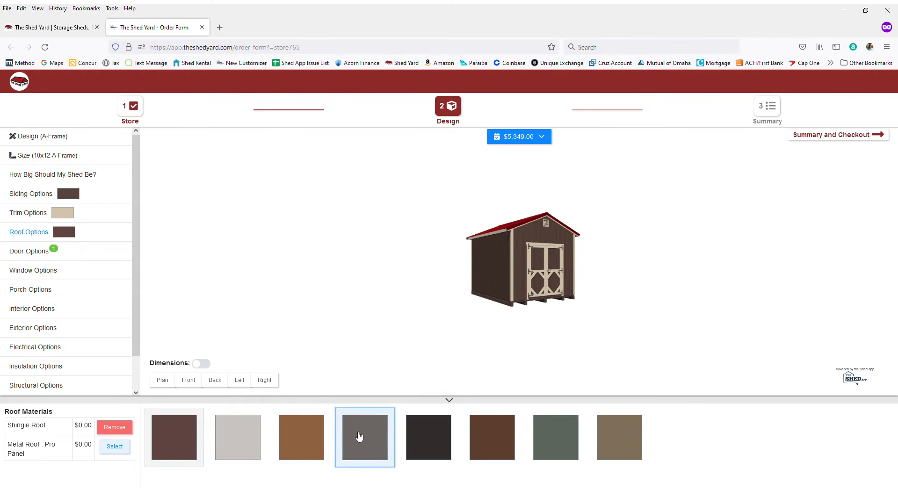
# Move the double door farther right along the gable-end wall.
pyautogui.moveTo(482, 312); pyautogui.dragTo(457, 310)
pyautogui.click(545, 279)
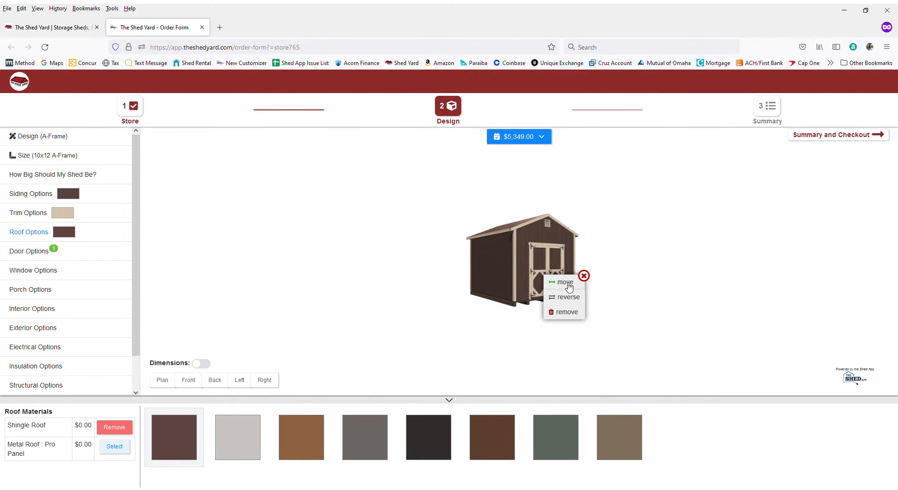
pyautogui.click(563, 283)
pyautogui.moveTo(550, 279); pyautogui.dragTo(555, 279)
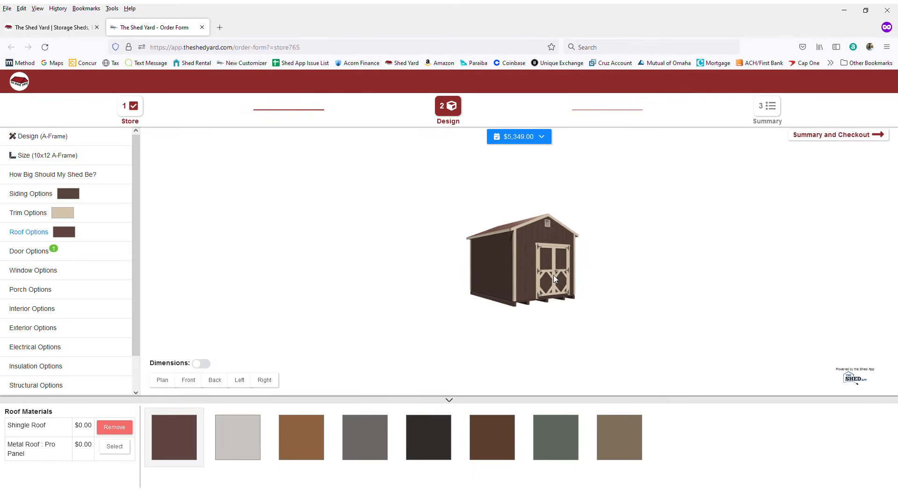
# Move the double door from the gable end to the middle of the adjacent 12-foot side wall.
pyautogui.click(555, 279)
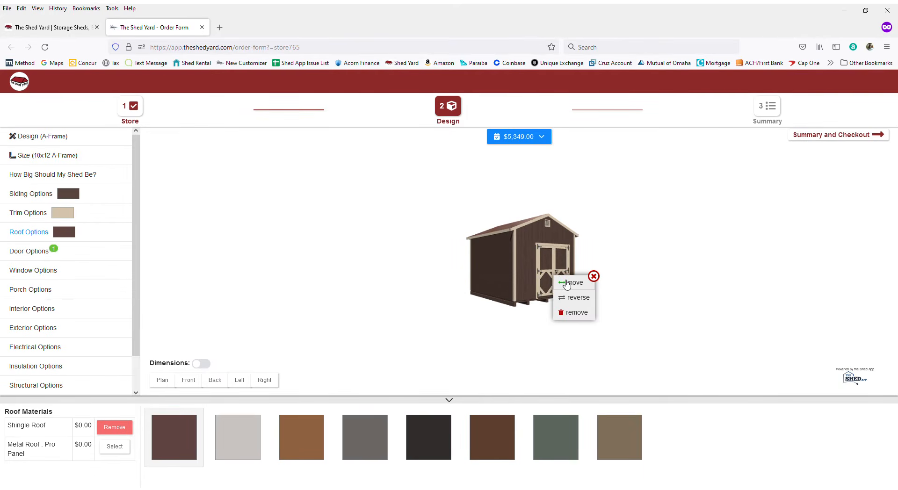
pyautogui.click(563, 284)
pyautogui.moveTo(563, 284); pyautogui.dragTo(482, 266)
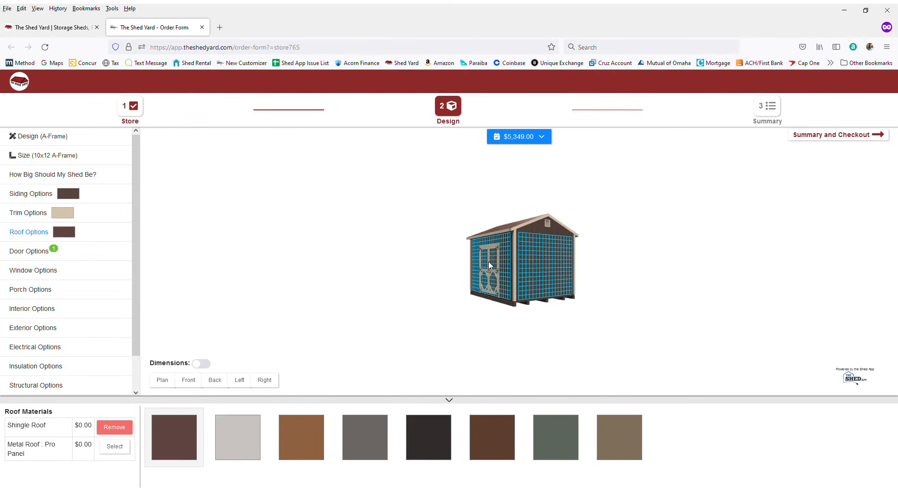
pyautogui.click(489, 263)
pyautogui.moveTo(447, 324); pyautogui.dragTo(525, 257)
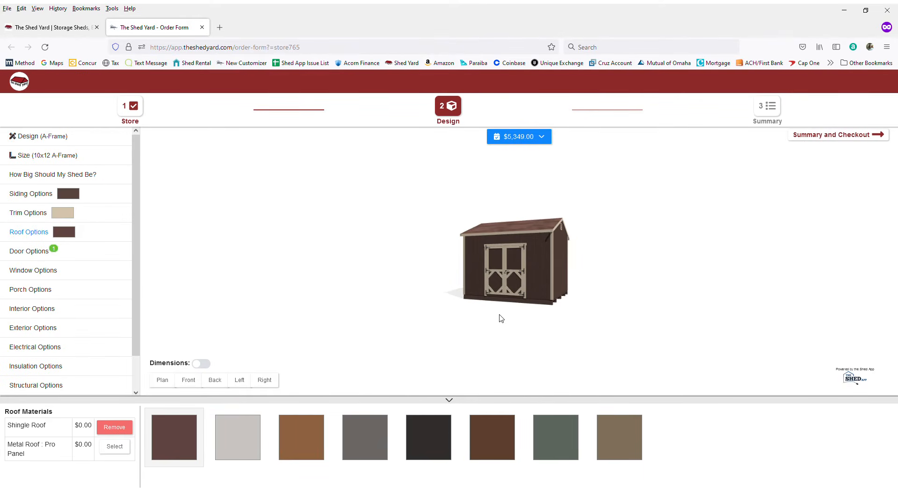
pyautogui.moveTo(498, 320); pyautogui.dragTo(514, 320)
# In the floor plan, try sliding the double door along its wall and return it to the center.
pyautogui.click(165, 380)
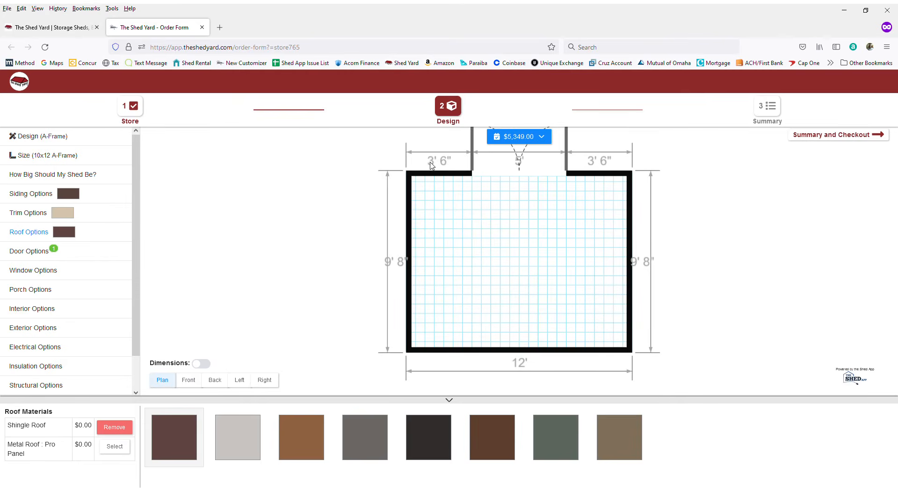
pyautogui.click(531, 176)
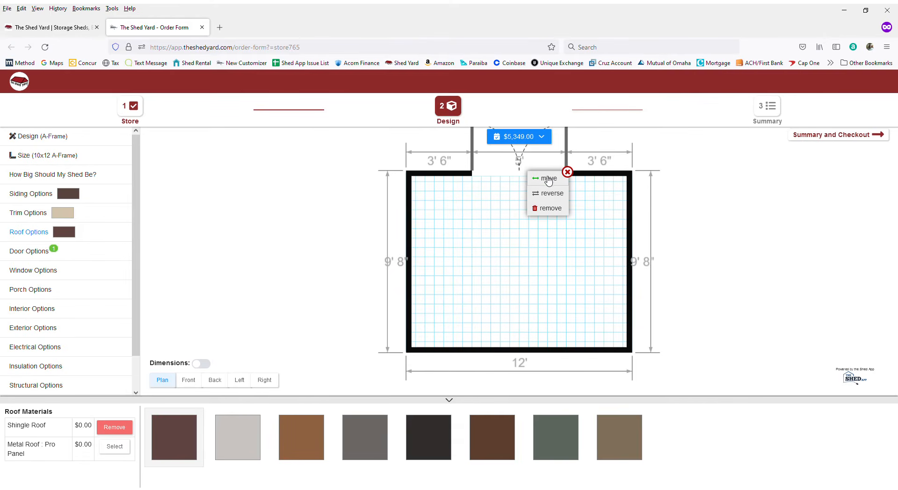
pyautogui.click(548, 179)
pyautogui.moveTo(569, 175); pyautogui.dragTo(521, 168)
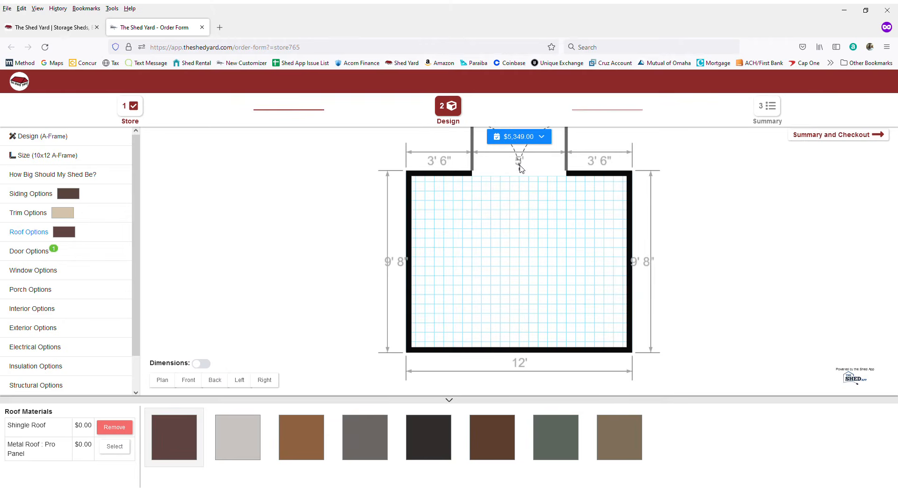
# Examine the shed's dimensions in the back, plan and left views, and turn the dimension display off.
pyautogui.click(215, 380)
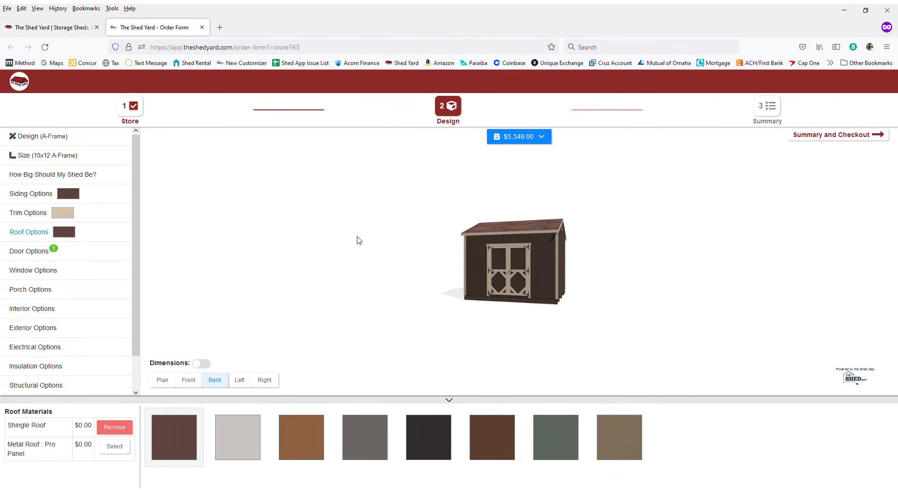
pyautogui.click(201, 364)
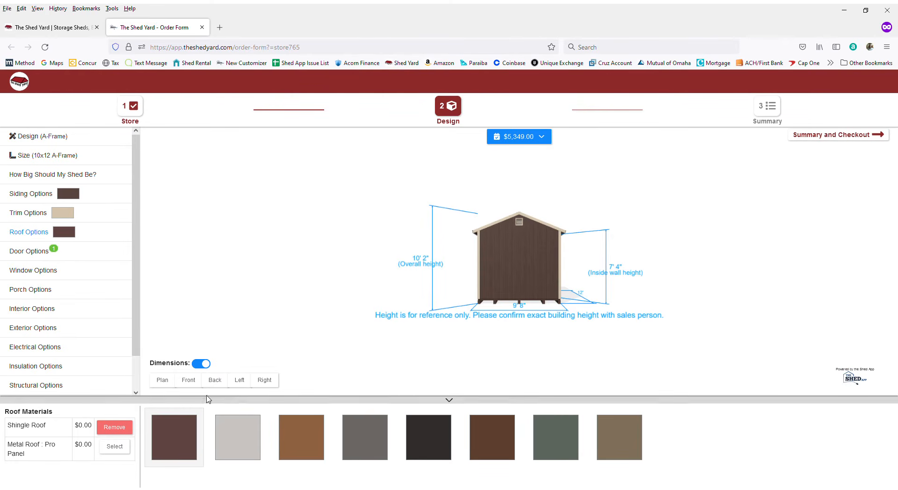
pyautogui.click(162, 380)
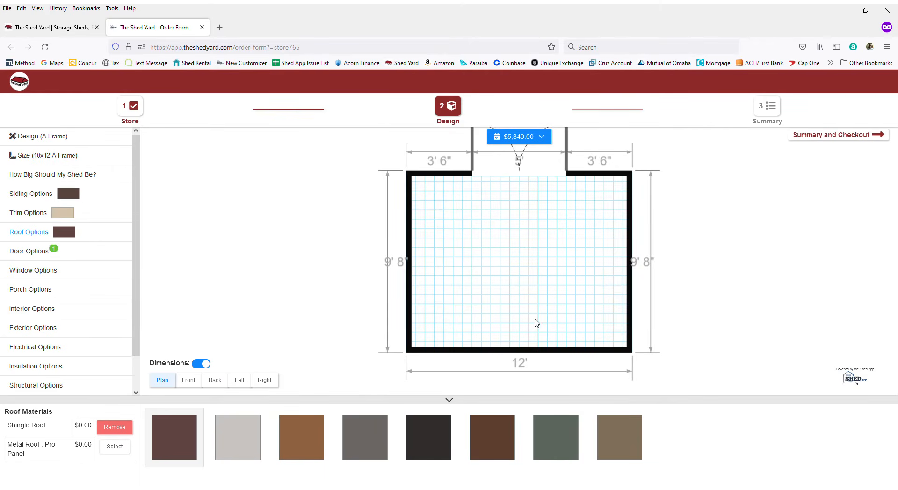
pyautogui.click(239, 380)
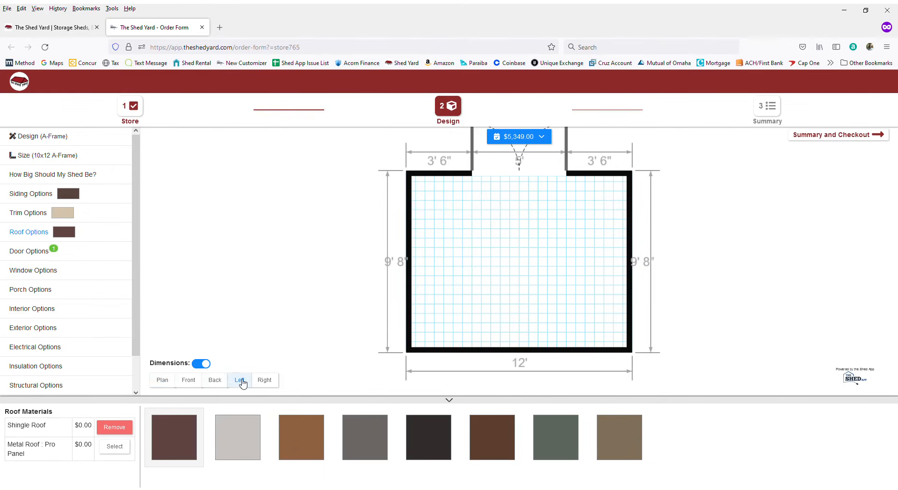
pyautogui.click(202, 364)
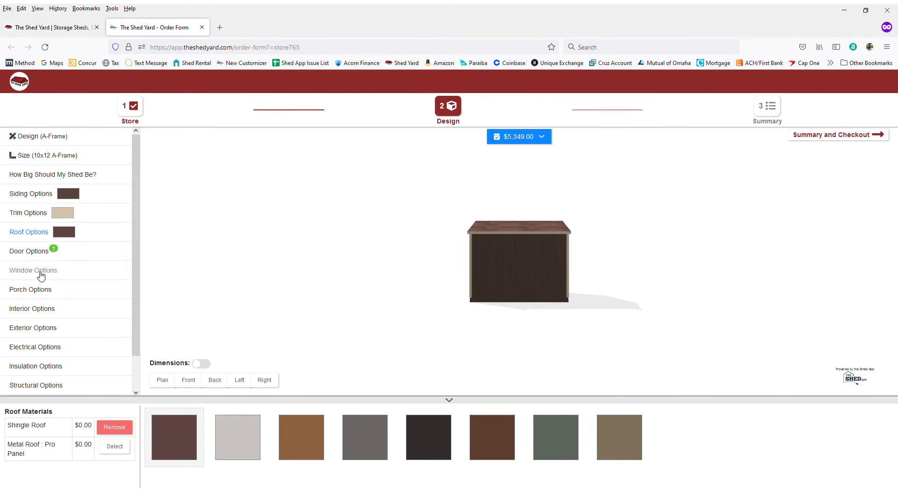
# Add an 18x27 Single Pane Aluminum Window and a 24x36 Single Hung Vinyl Window side by side on the side wall opposite the door.
pyautogui.click(40, 272)
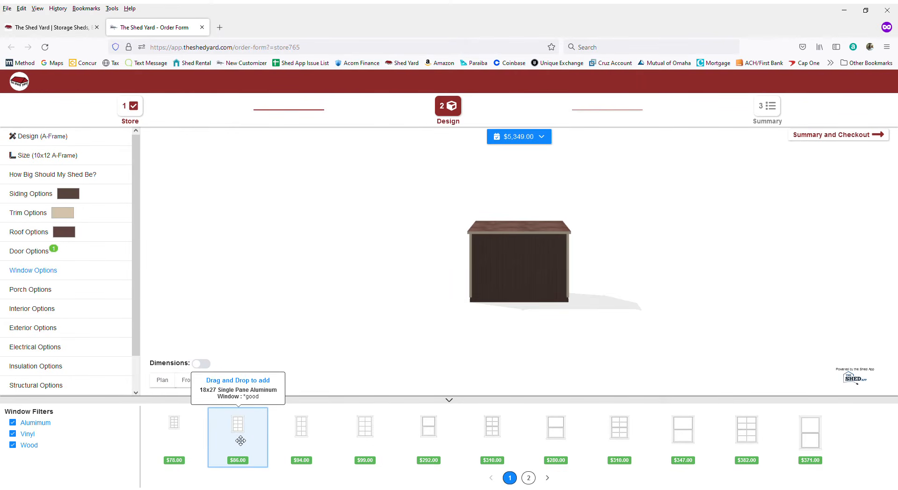
pyautogui.moveTo(241, 440); pyautogui.dragTo(501, 273)
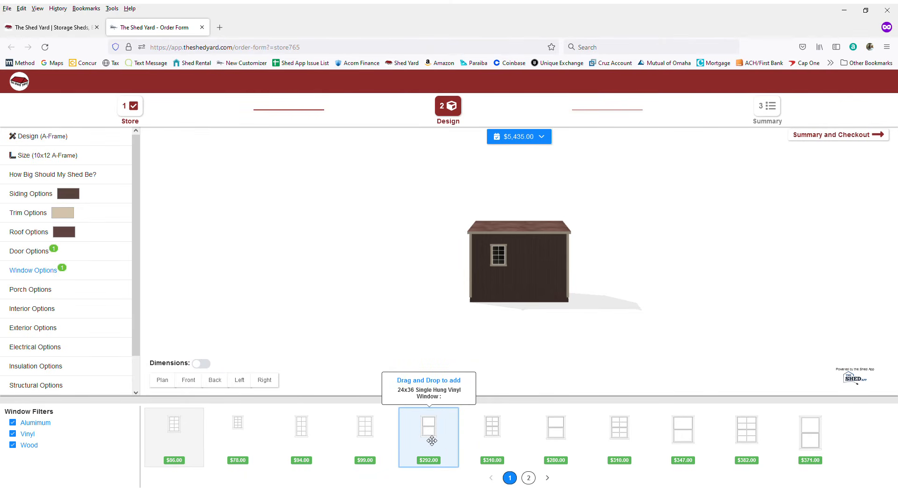
pyautogui.moveTo(432, 440); pyautogui.dragTo(525, 262)
pyautogui.moveTo(514, 420); pyautogui.dragTo(497, 431)
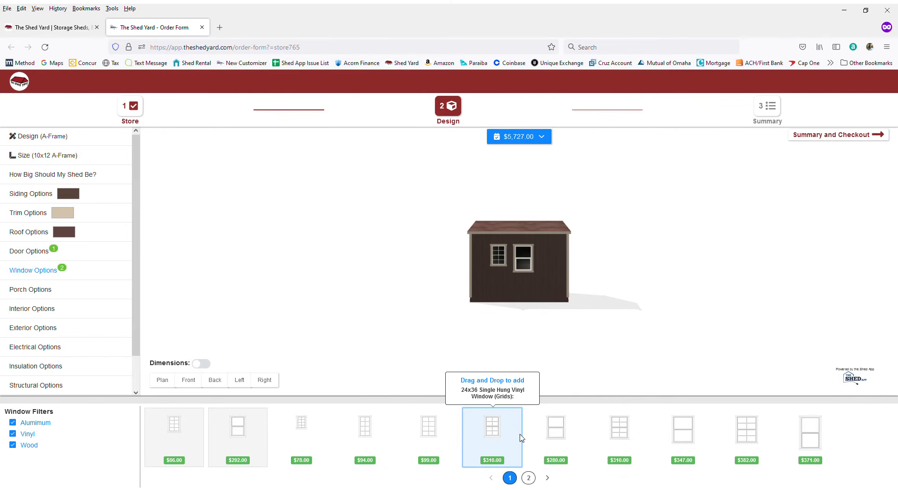
# Add a 72x10 single-pane Transom Window to the blank gable wall and reposition it slightly lower, centered under the vent.
pyautogui.click(529, 479)
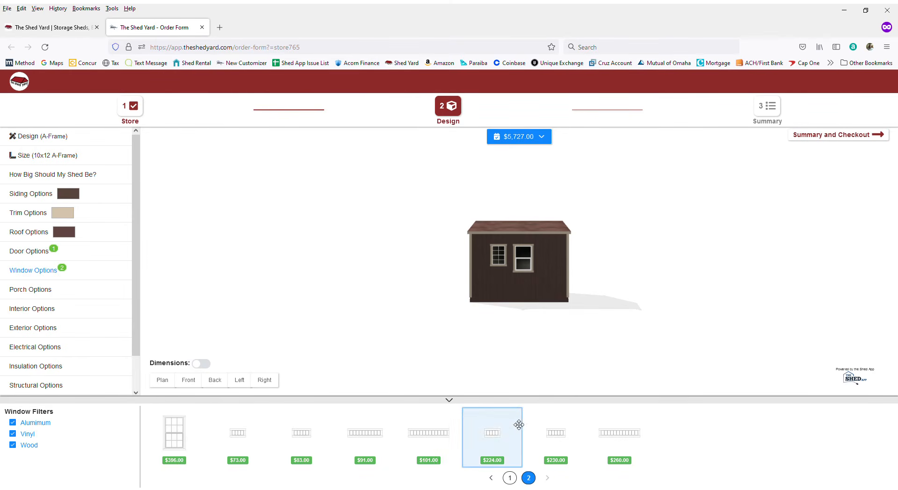
pyautogui.moveTo(546, 290); pyautogui.dragTo(443, 252)
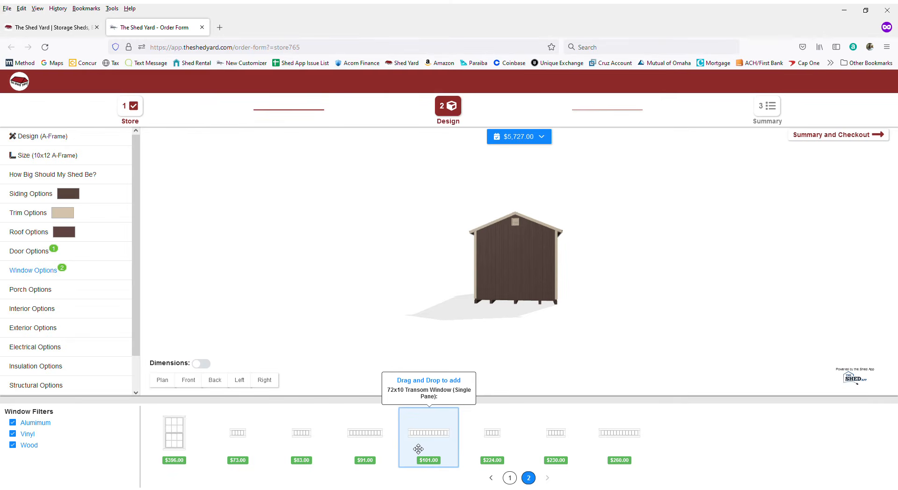
pyautogui.moveTo(418, 449); pyautogui.dragTo(516, 253)
pyautogui.click(516, 249)
pyautogui.click(533, 272)
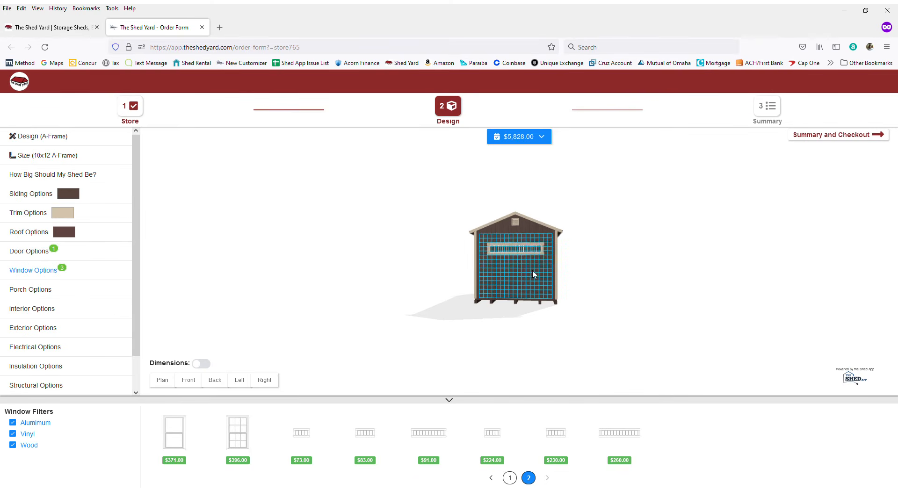
pyautogui.click(532, 253)
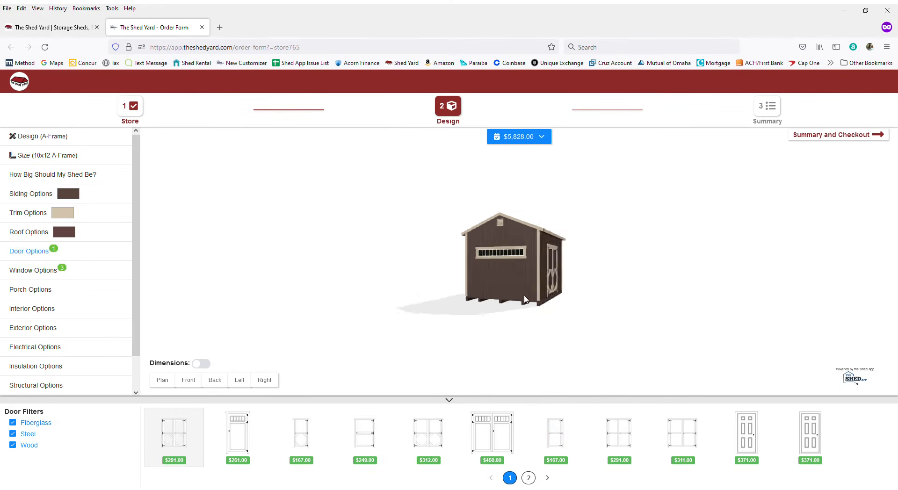
# Replace the double door on the side wall with the $371.00 six-panel single door, placed near the middle.
pyautogui.click(518, 294)
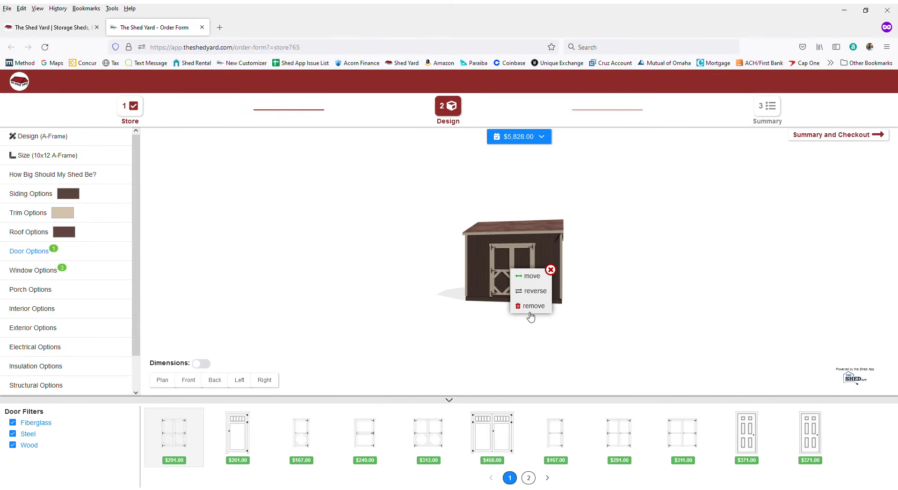
pyautogui.click(530, 309)
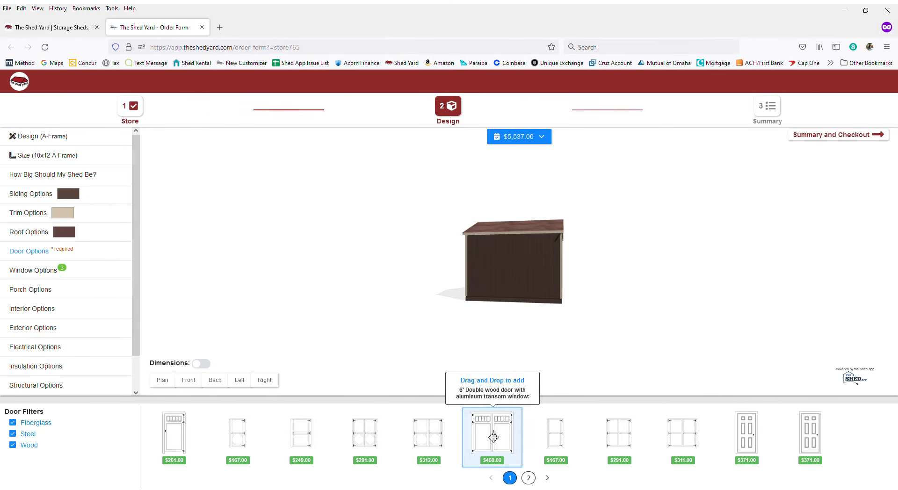
pyautogui.moveTo(750, 444); pyautogui.dragTo(517, 281)
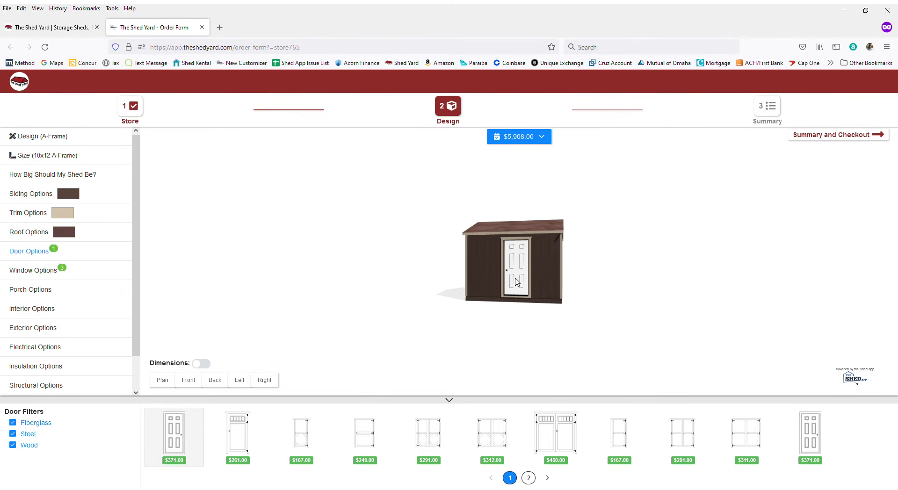
# Add 24" Shelving (3 Shelves High) along the blank gable wall and shorten it to 8' from the door-side corner.
pyautogui.click(35, 311)
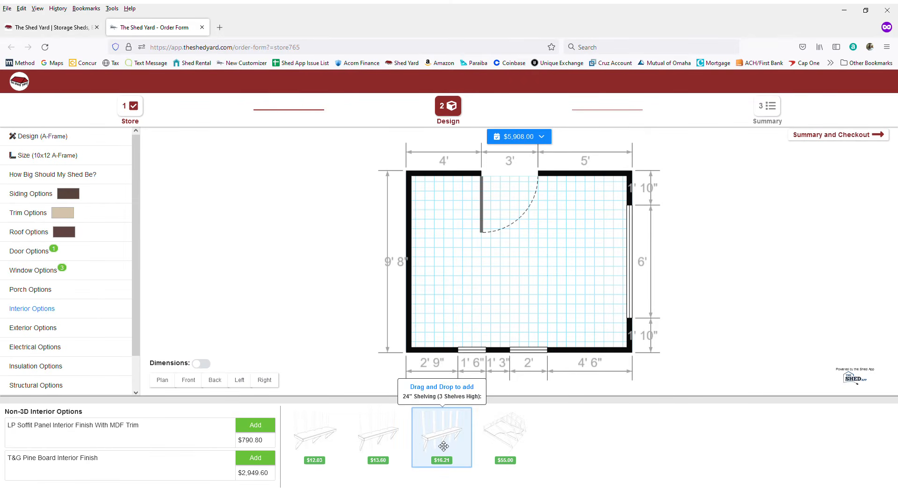
pyautogui.moveTo(444, 446); pyautogui.dragTo(442, 261)
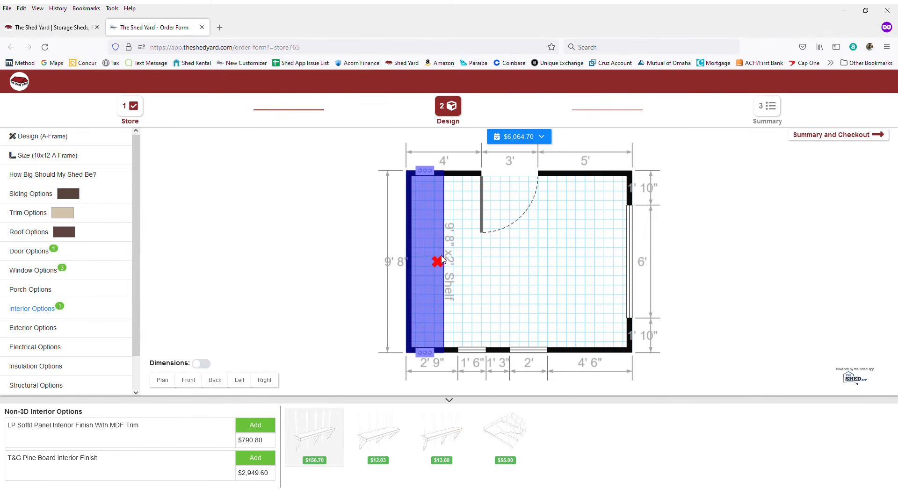
pyautogui.moveTo(427, 176); pyautogui.dragTo(428, 215)
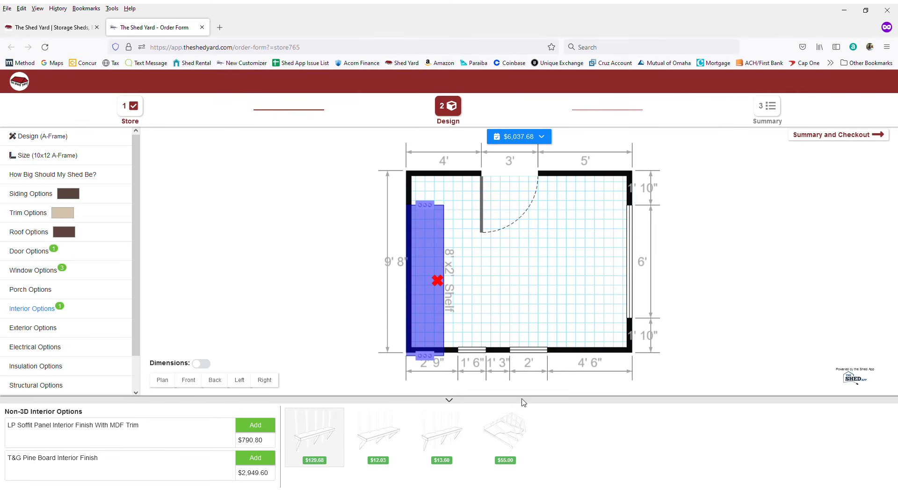
# Add a loft against the gable wall with the transom window and extend it to 9' across the shed.
pyautogui.moveTo(514, 426); pyautogui.dragTo(606, 253)
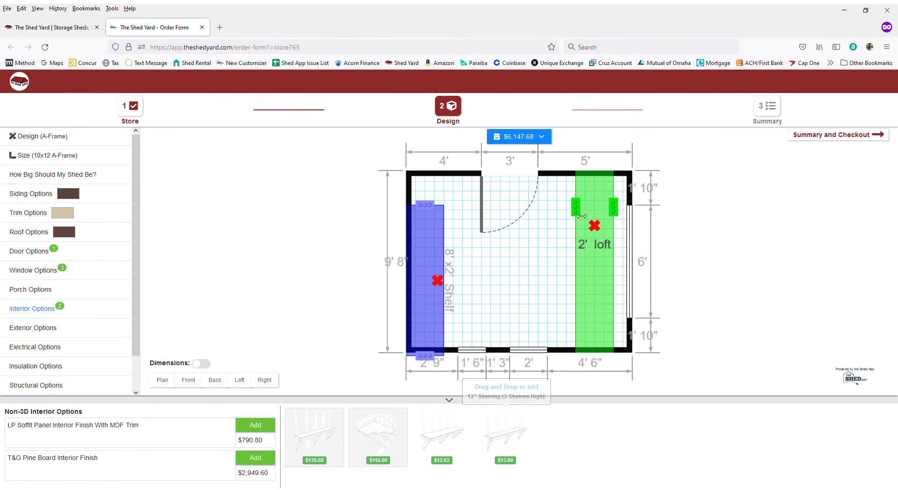
pyautogui.moveTo(619, 207); pyautogui.dragTo(632, 207)
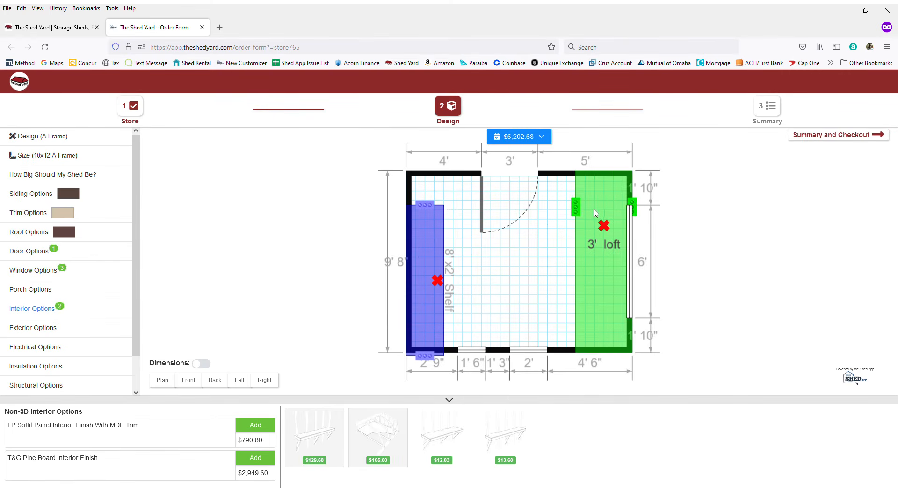
pyautogui.moveTo(578, 209); pyautogui.dragTo(465, 225)
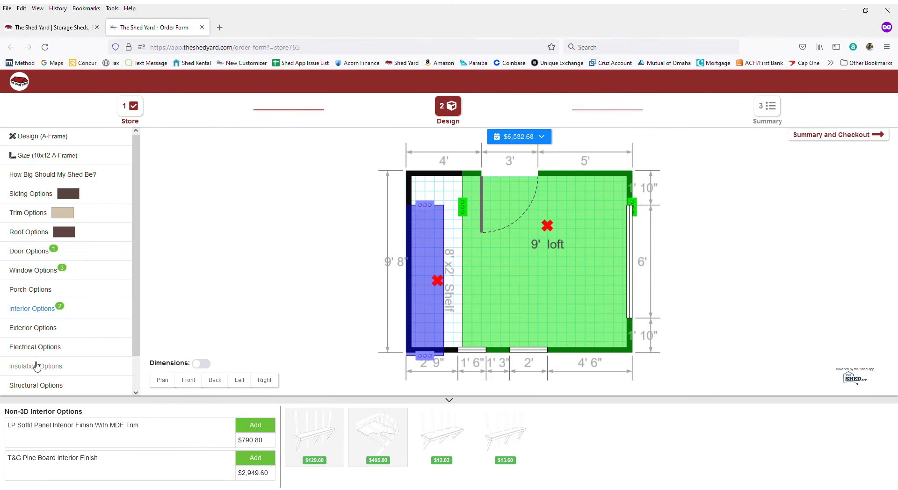
# Check the electrical options and add the $692.00 dormer to the roof slope above the six-panel door.
pyautogui.scroll(-2, 36, 367)
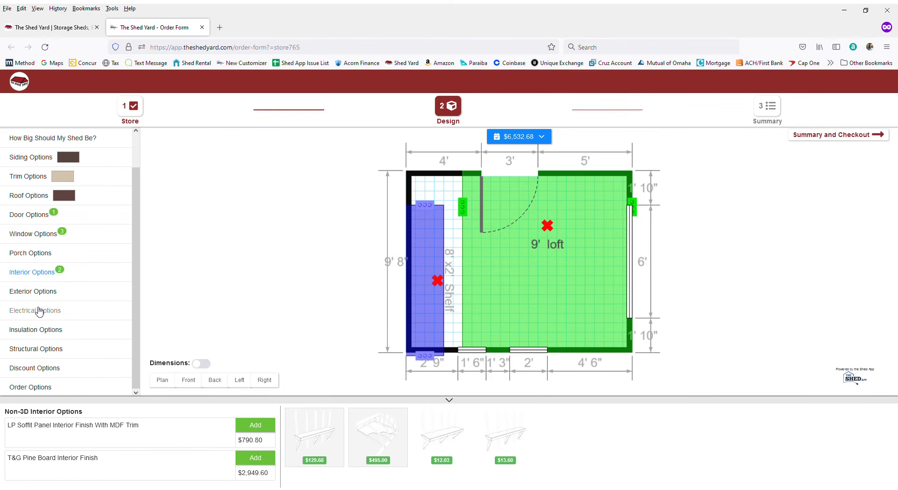
pyautogui.click(39, 310)
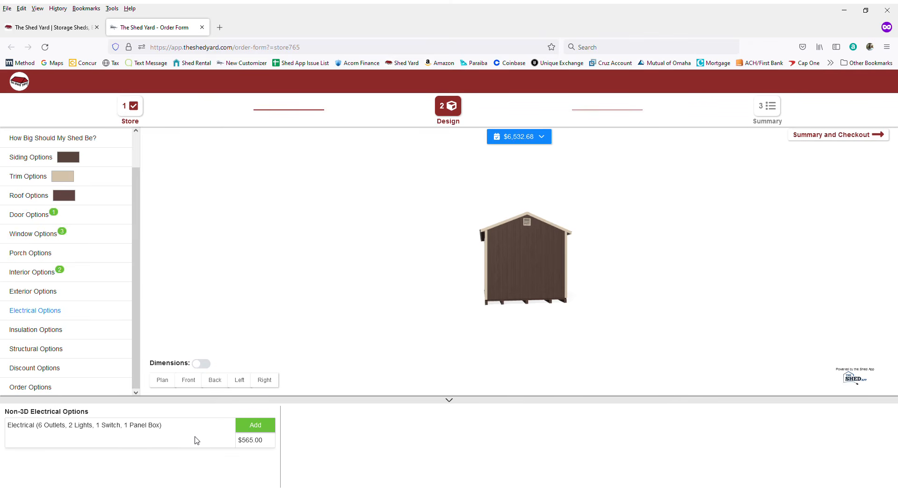
pyautogui.moveTo(456, 281); pyautogui.dragTo(560, 264)
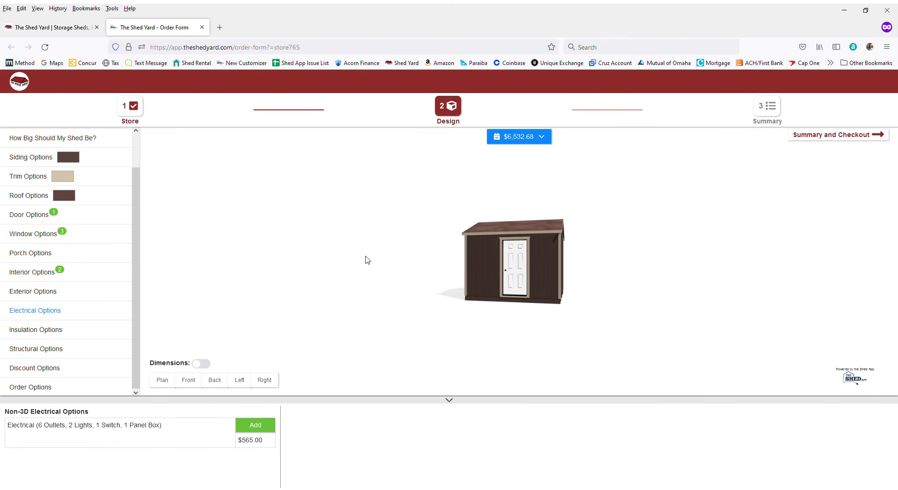
pyautogui.click(27, 293)
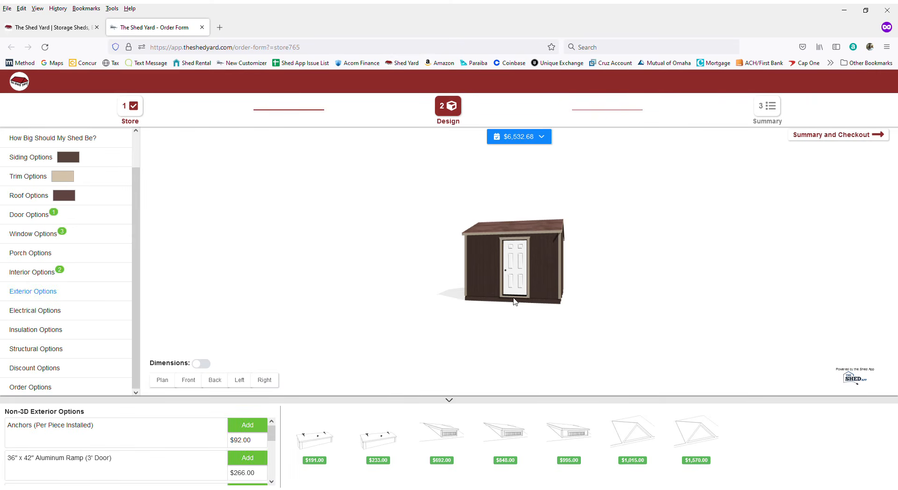
pyautogui.moveTo(518, 303); pyautogui.dragTo(517, 323)
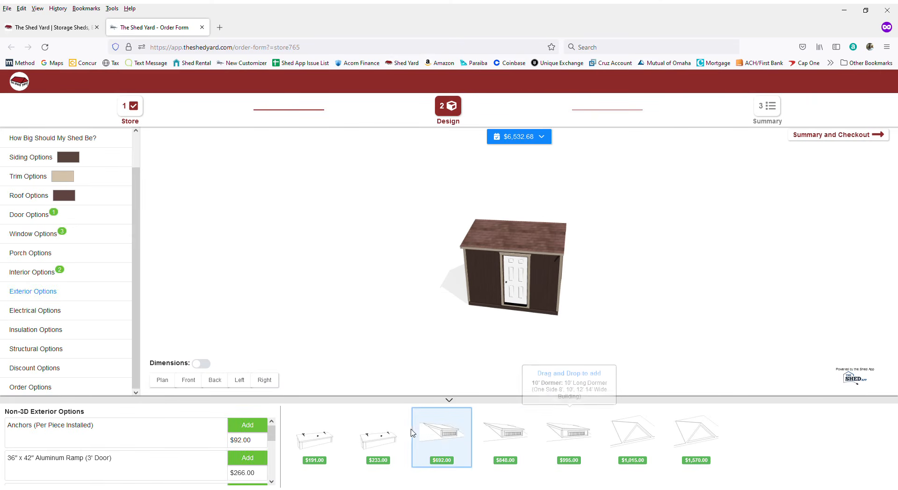
pyautogui.moveTo(447, 443); pyautogui.dragTo(521, 250)
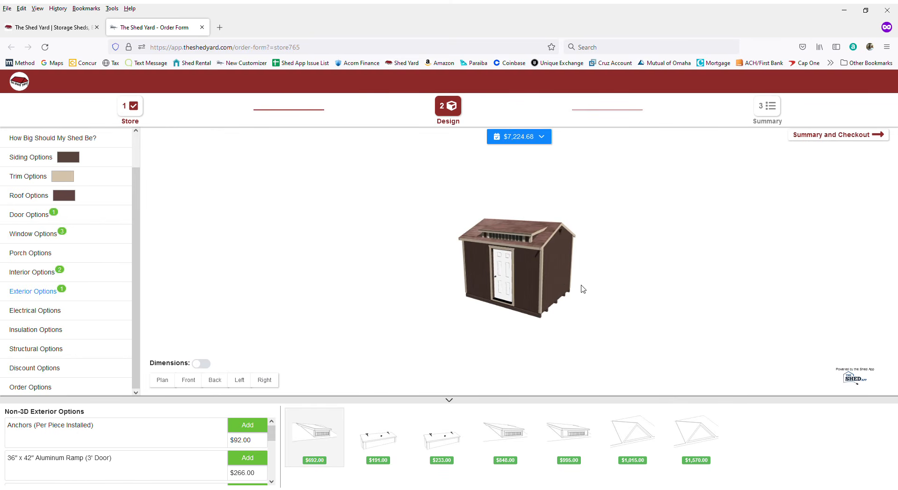
# Place the $233.00 box-shaped exterior option low on the blank gable wall.
pyautogui.click(526, 232)
pyautogui.click(542, 239)
pyautogui.click(505, 229)
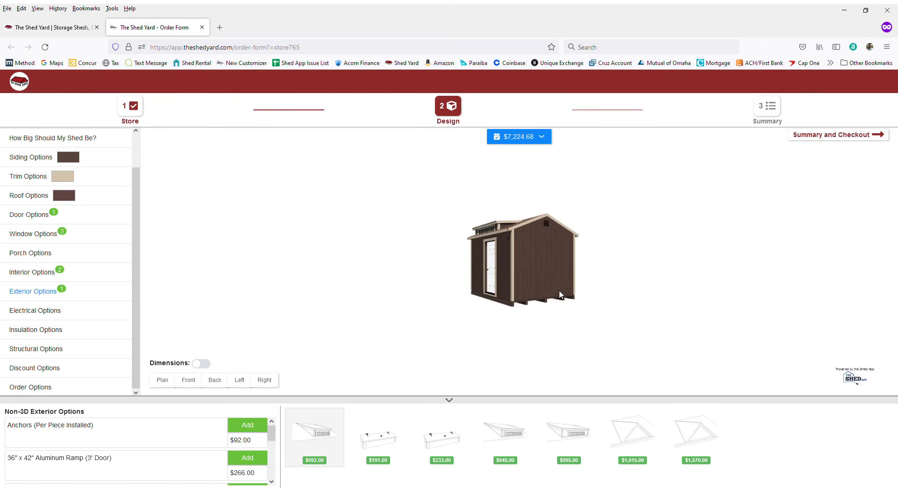
pyautogui.moveTo(431, 448); pyautogui.dragTo(548, 288)
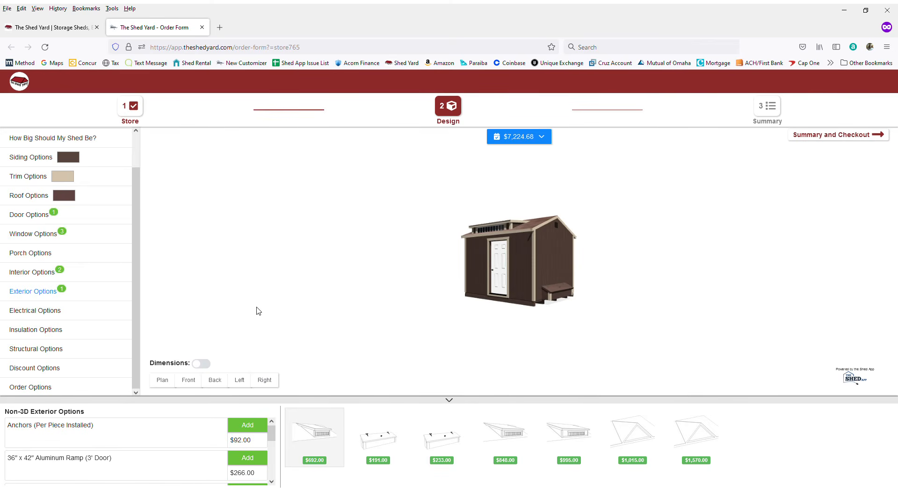
# Examine the aluminum ramp choices and the insulation, structural and discount options available for the shed.
pyautogui.scroll(-2, 133, 463)
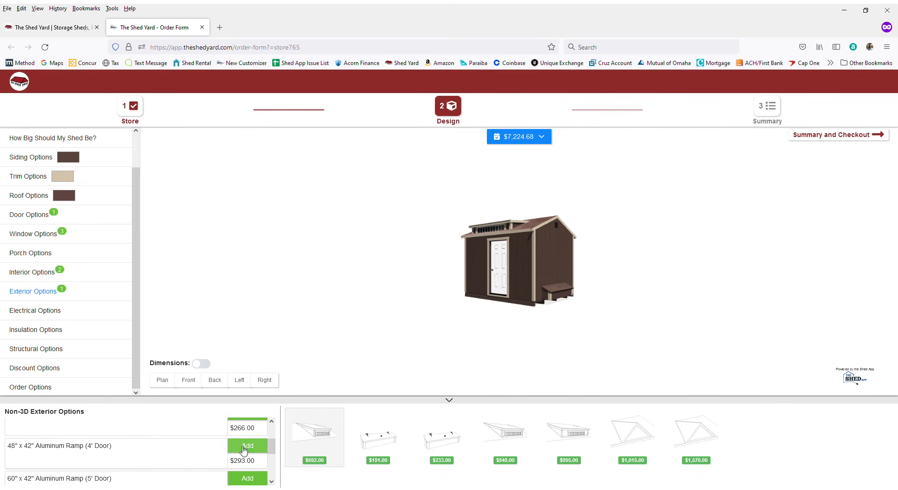
pyautogui.scroll(-1, 196, 464)
pyautogui.scroll(-1, 193, 465)
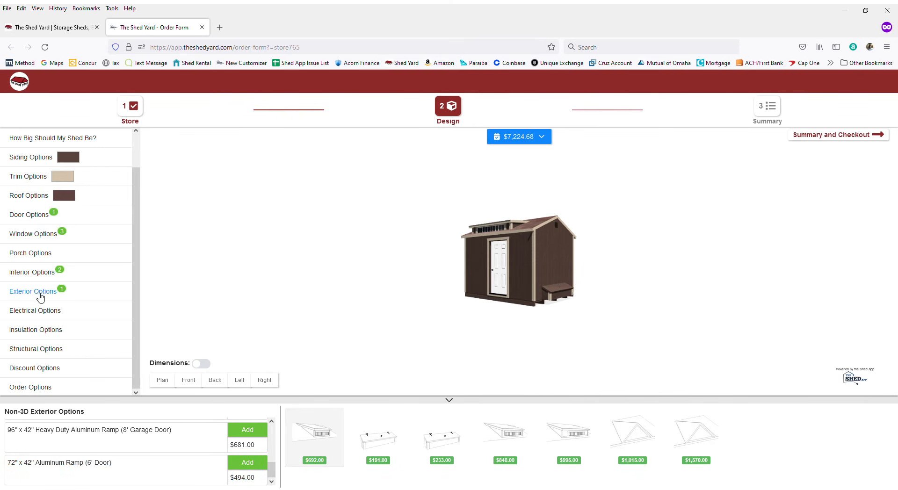
pyautogui.click(42, 332)
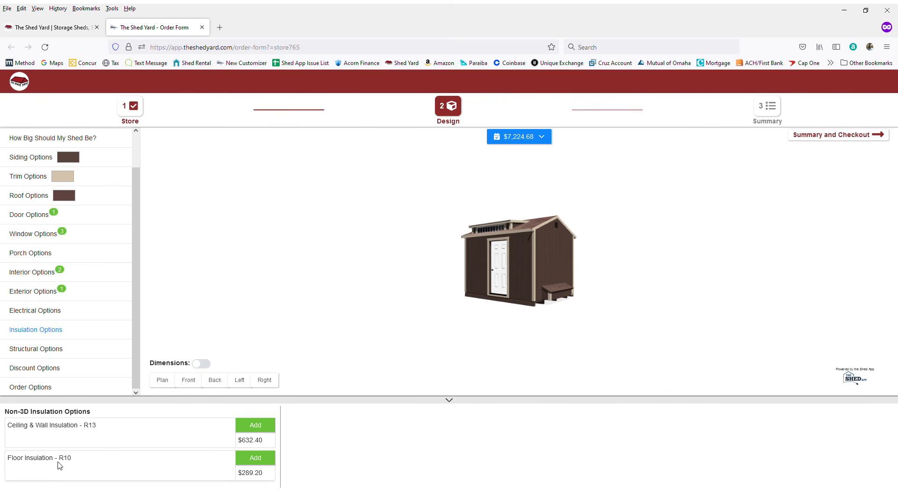
pyautogui.click(33, 350)
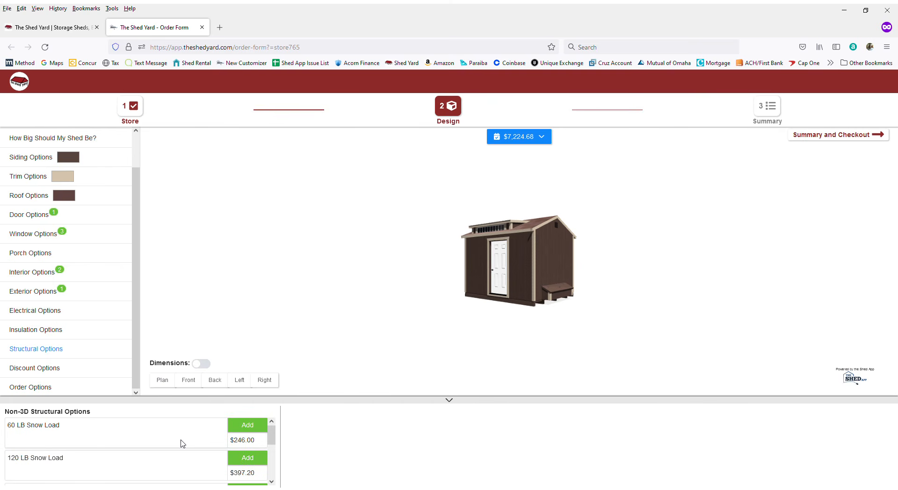
pyautogui.scroll(-1, 157, 445)
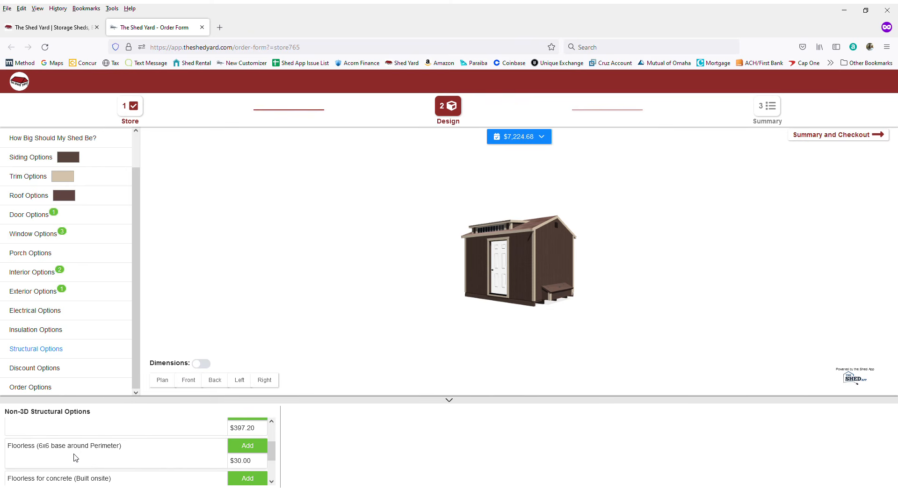
pyautogui.scroll(-2, 74, 459)
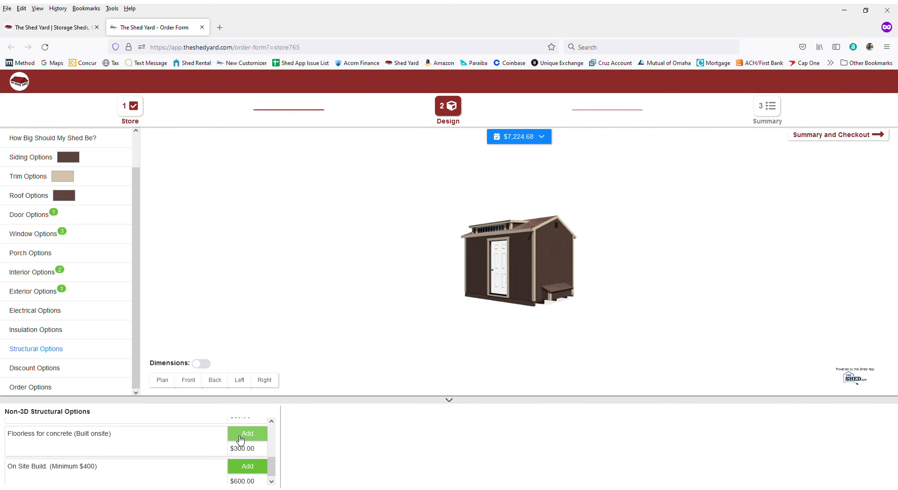
pyautogui.scroll(-1, 150, 468)
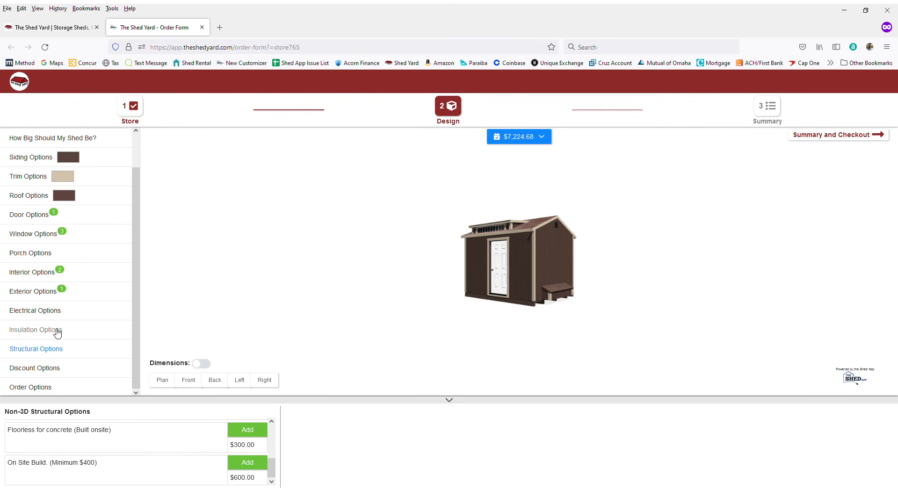
pyautogui.click(54, 370)
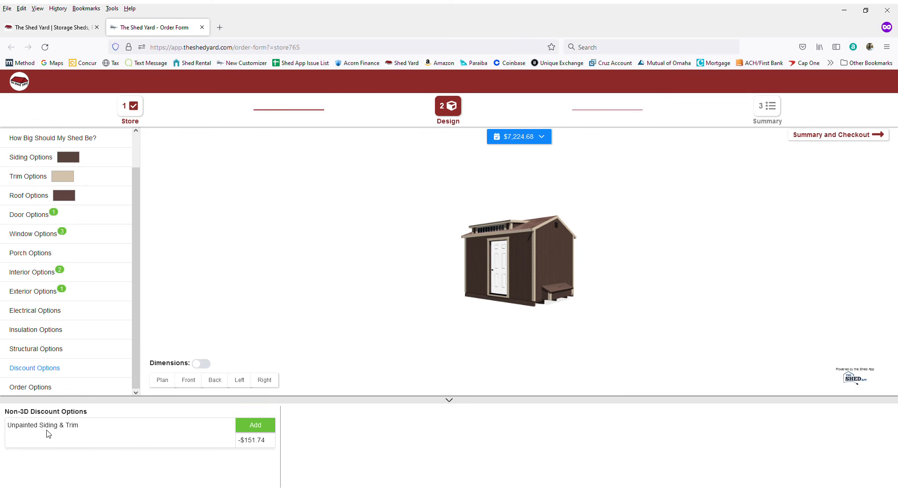